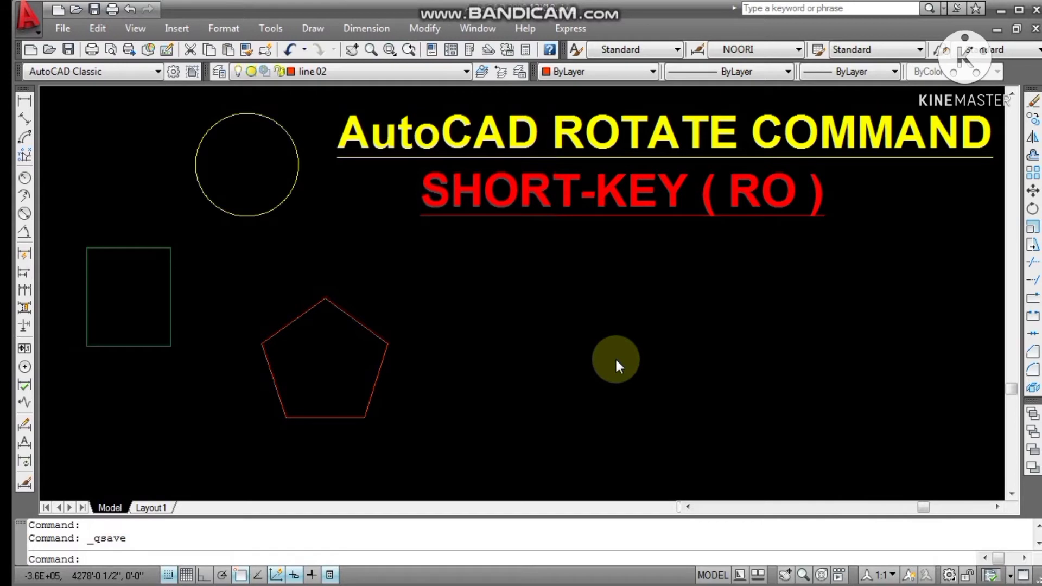
# Rotate a copy of the green rectangle by 30 degrees about the midpoint of its bottom edge
pyautogui.click(431, 27)
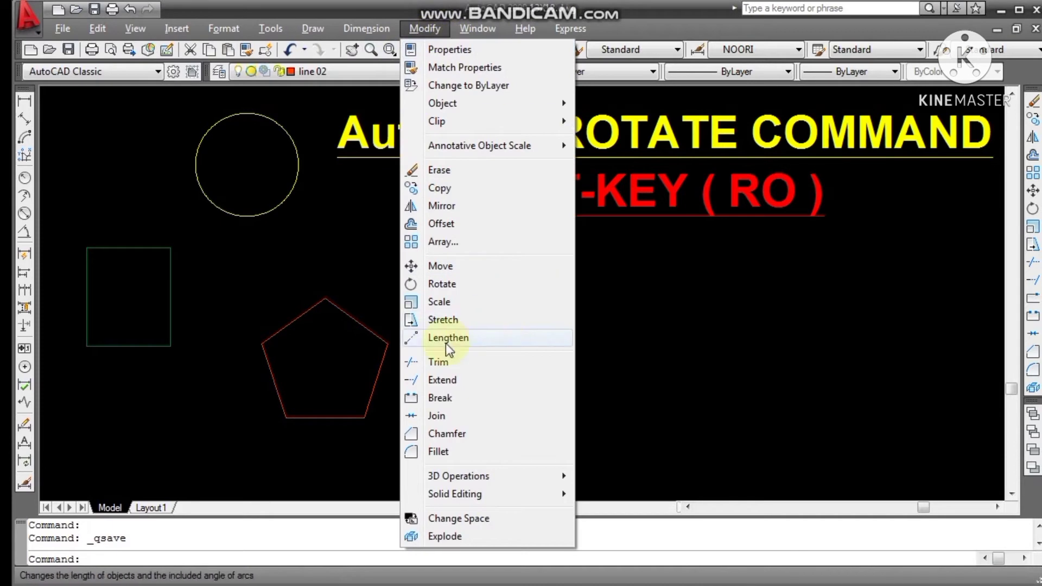
pyautogui.click(441, 290)
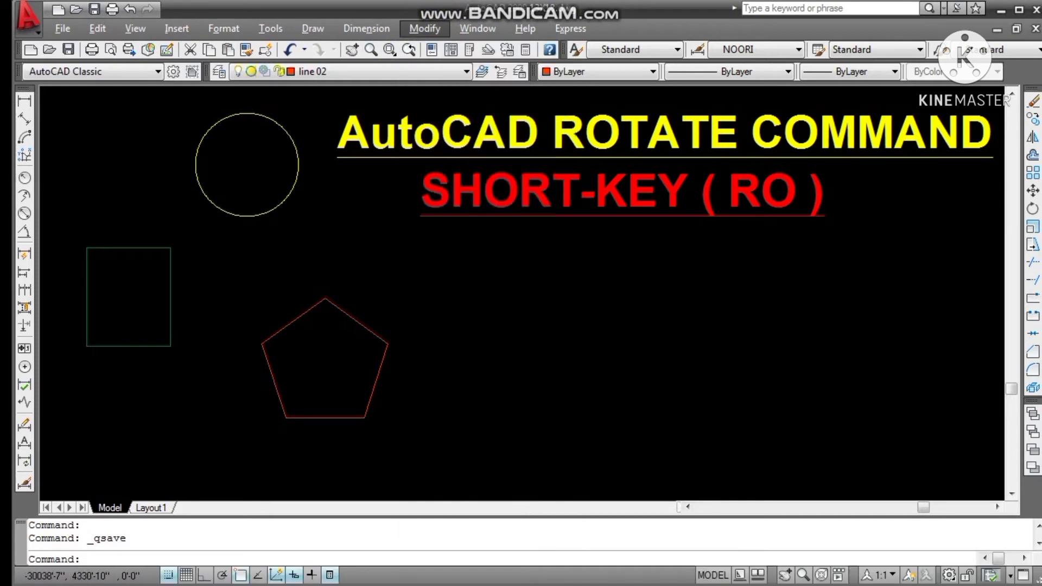
pyautogui.click(437, 36)
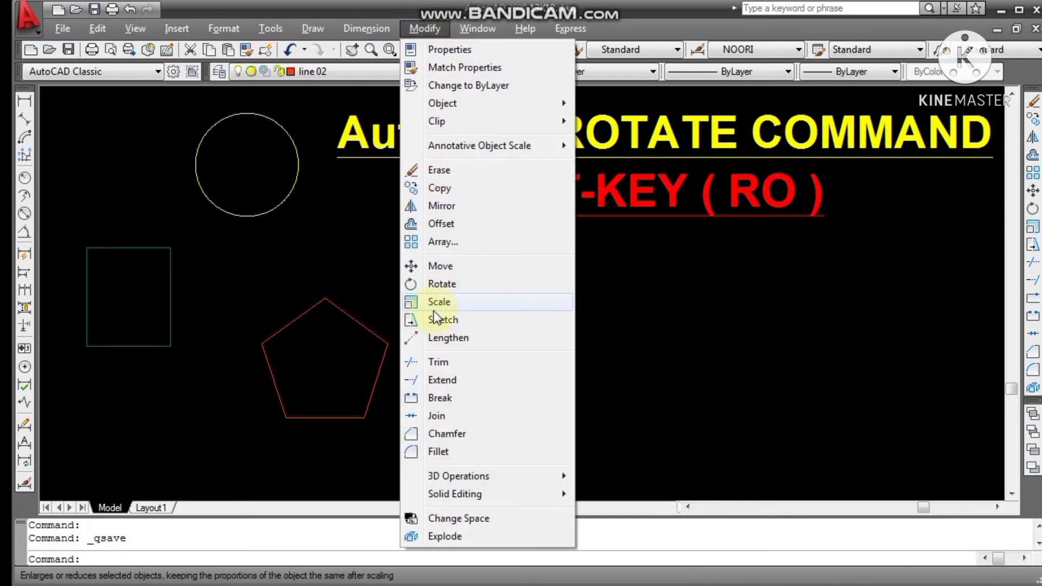
pyautogui.click(442, 283)
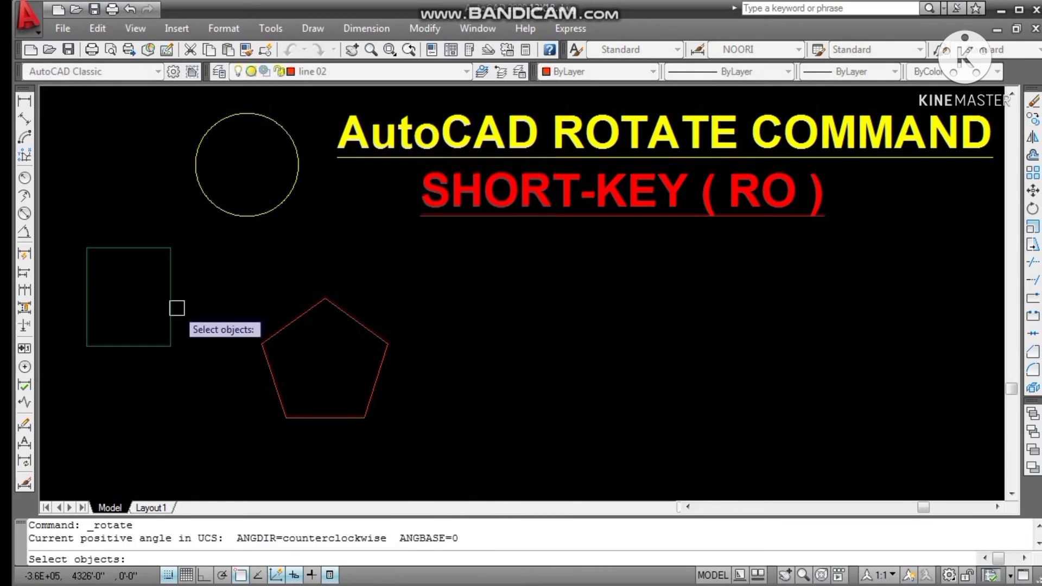
pyautogui.click(169, 292)
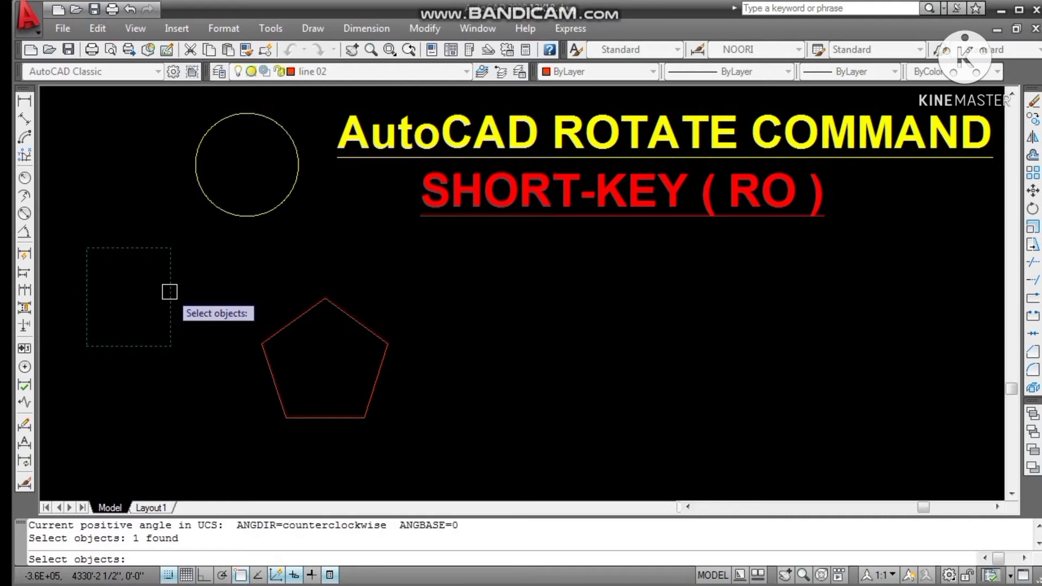
pyautogui.press('Return')
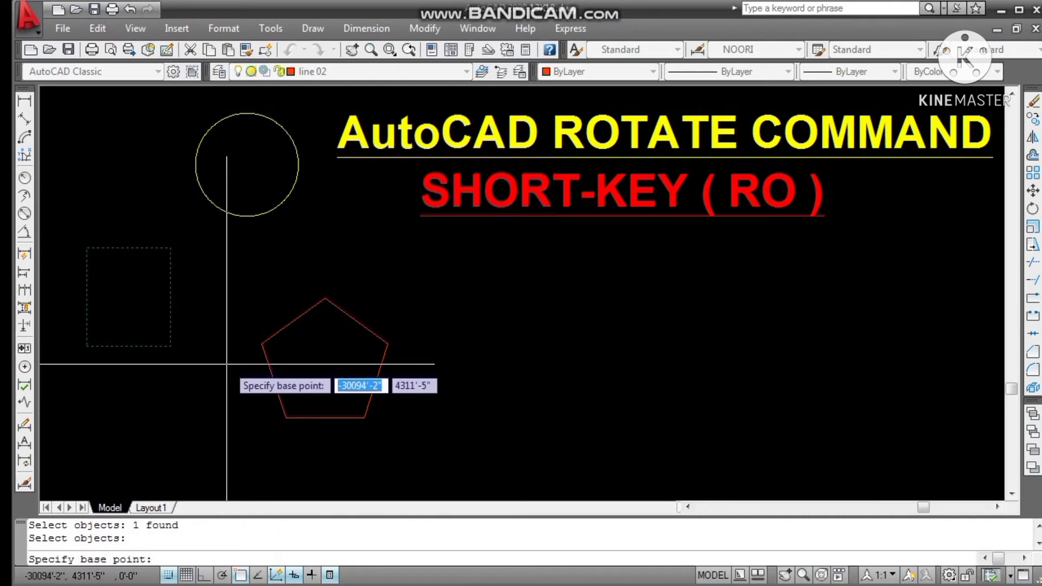
pyautogui.click(128, 346)
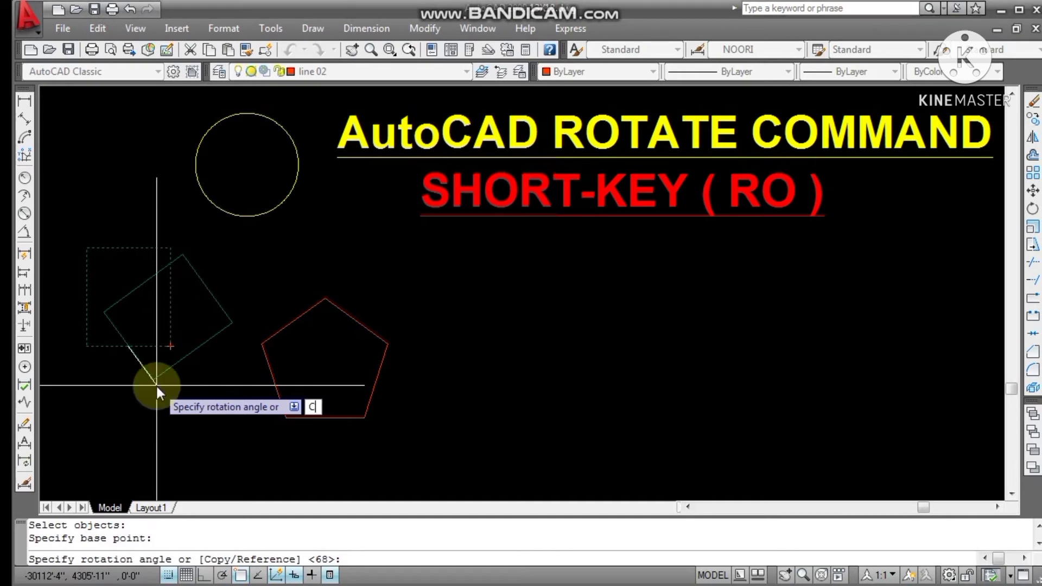
pyautogui.write('C')
pyautogui.press('Return')
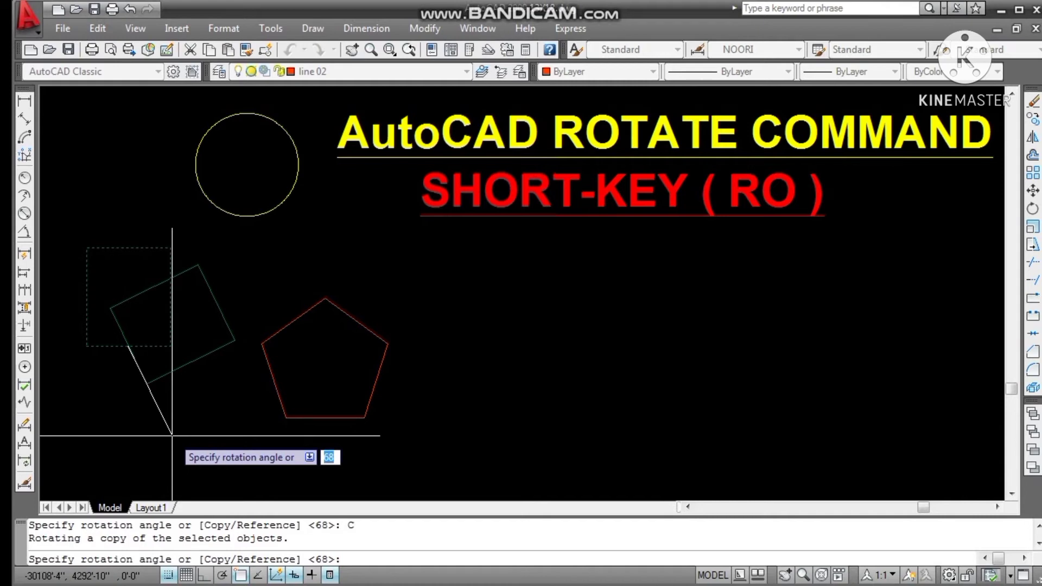
pyautogui.write('30')
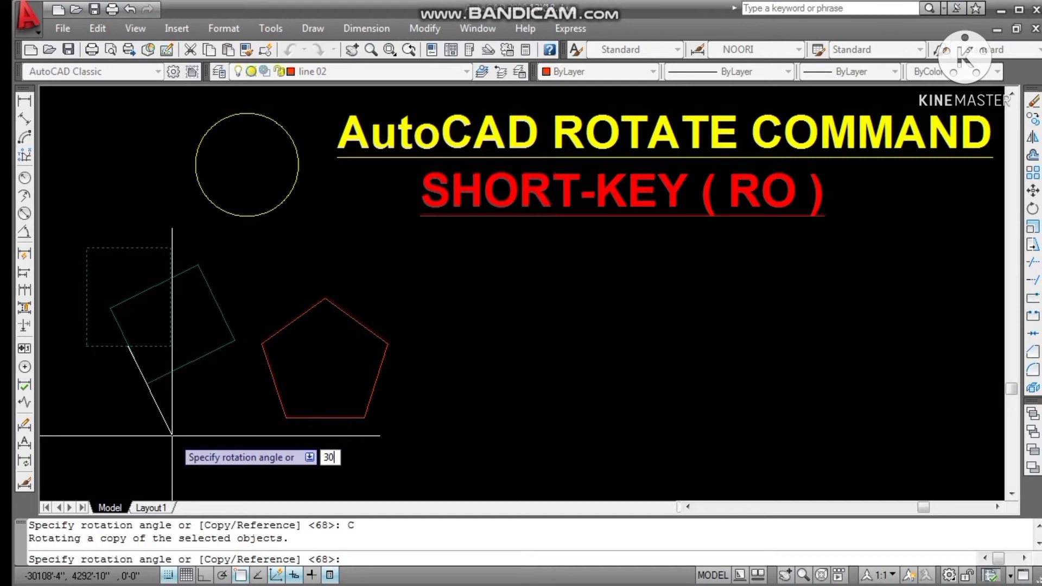
pyautogui.press('Return')
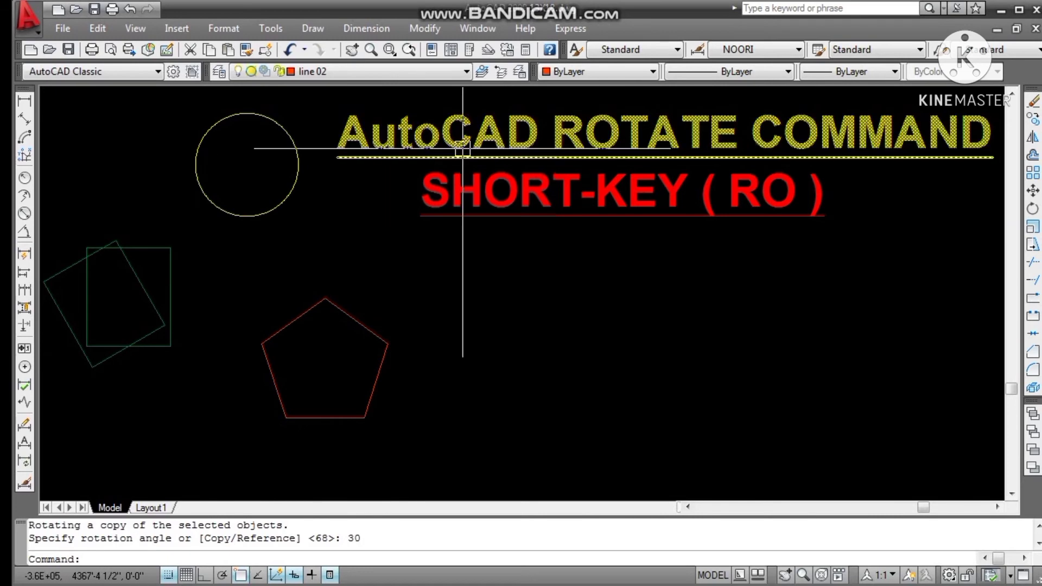
# Rotate a copy of the yellow circle by 60 degrees about a point on its circumference just right of the bottom
pyautogui.click(424, 28)
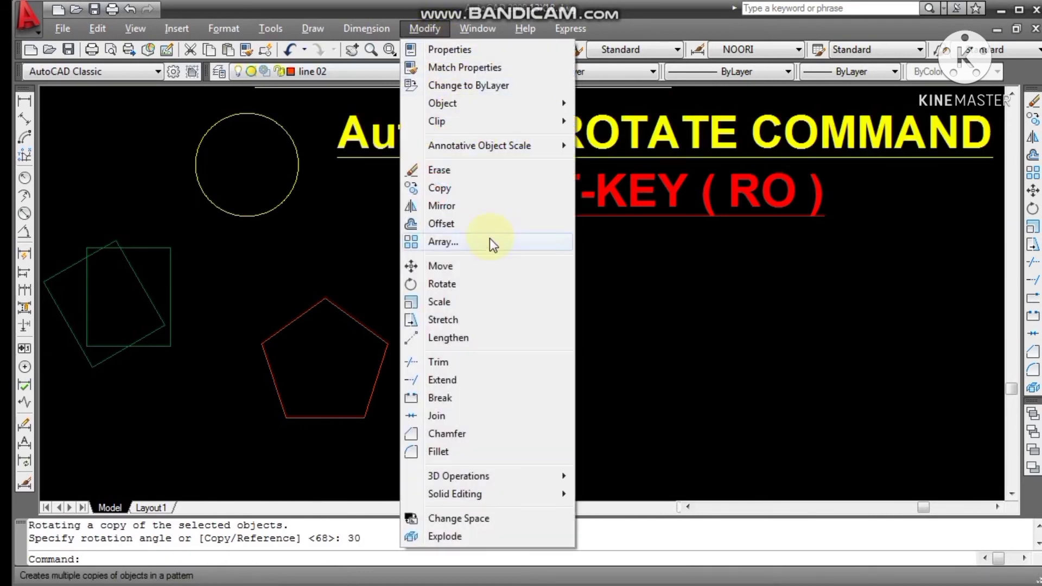
pyautogui.click(456, 283)
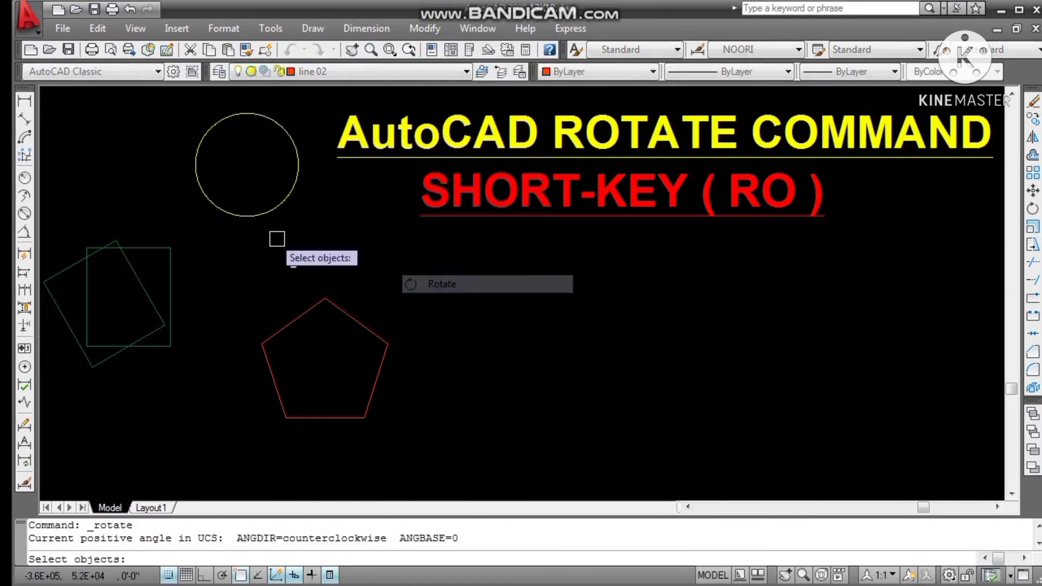
pyautogui.click(260, 216)
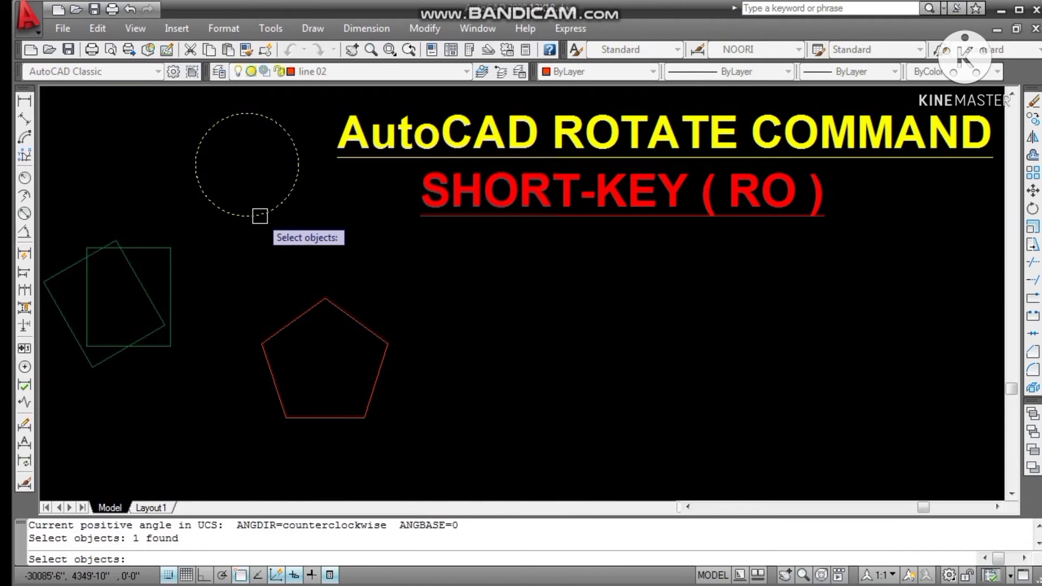
pyautogui.press('Return')
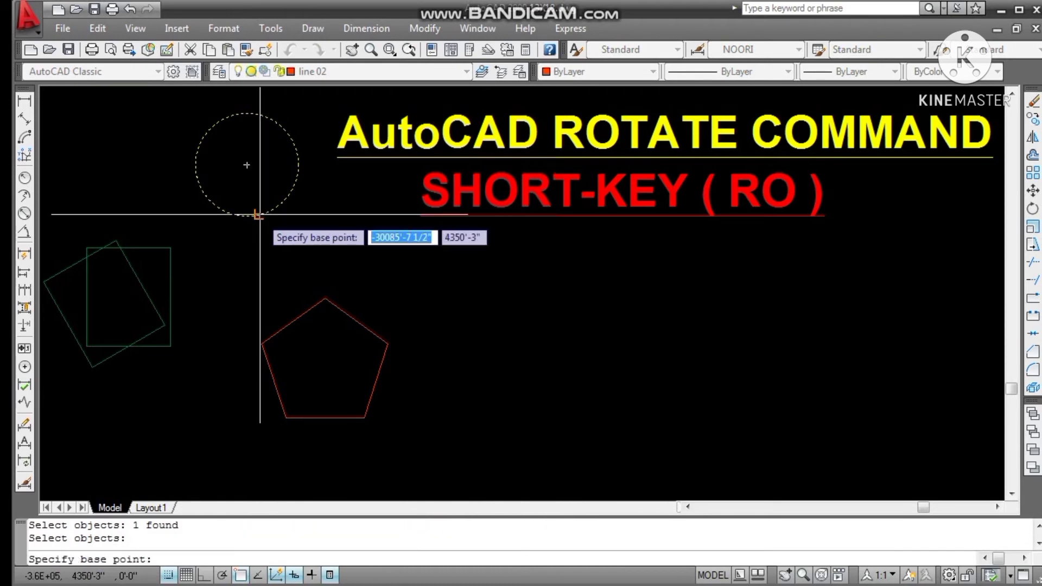
pyautogui.click(258, 216)
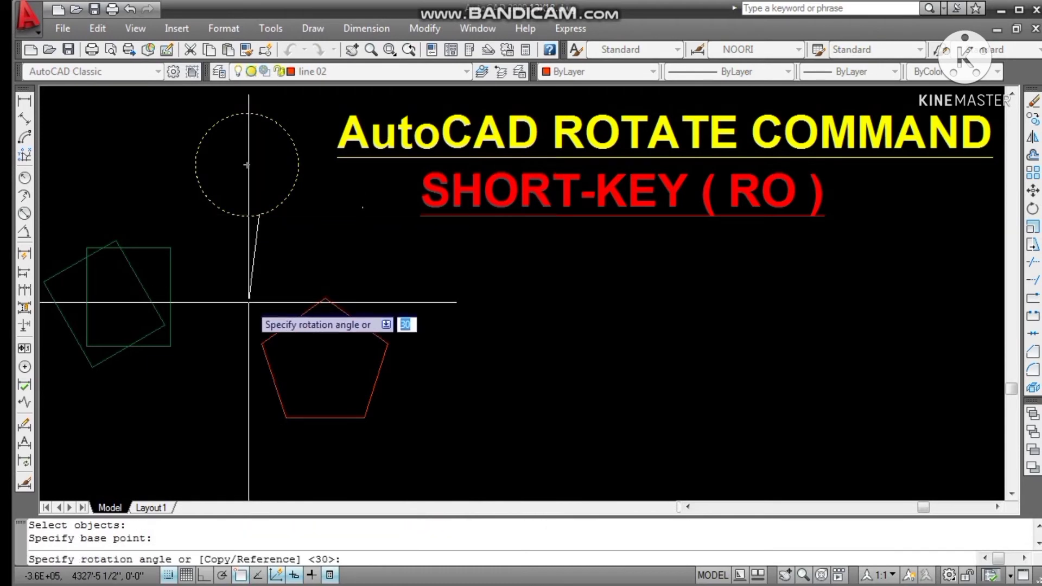
pyautogui.write('C')
pyautogui.press('Return')
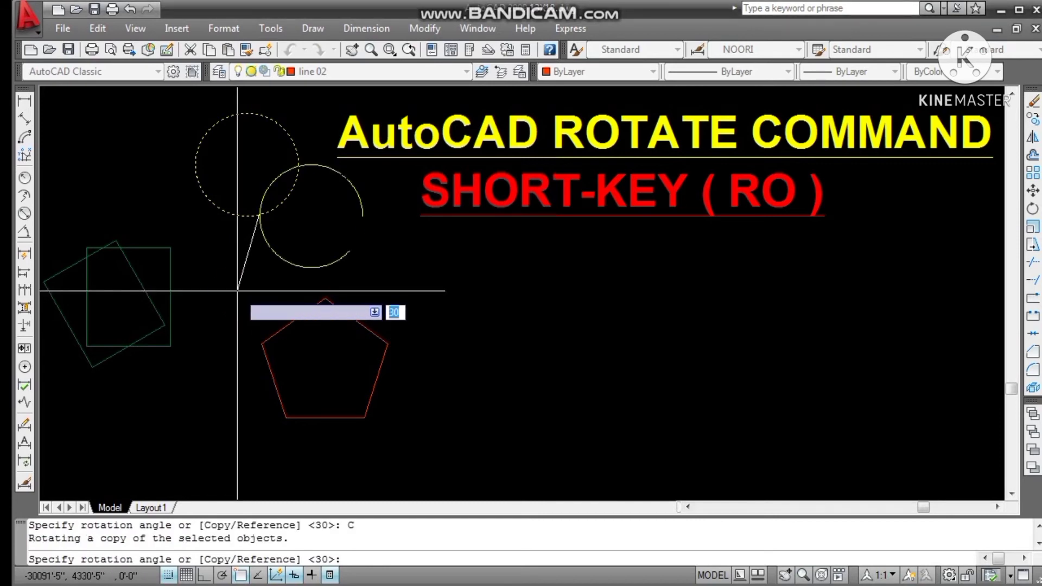
pyautogui.write('60')
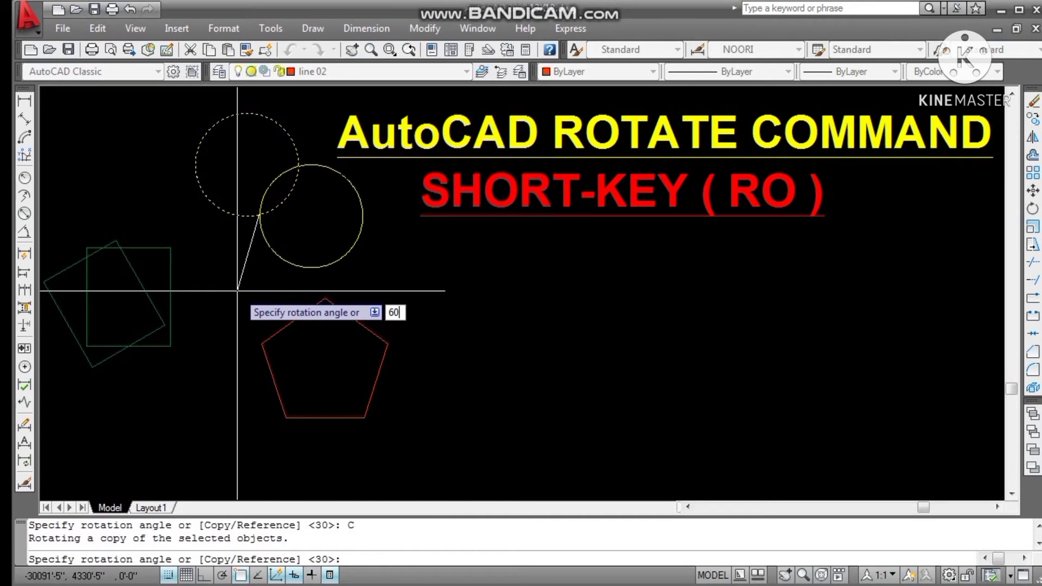
pyautogui.press('Return')
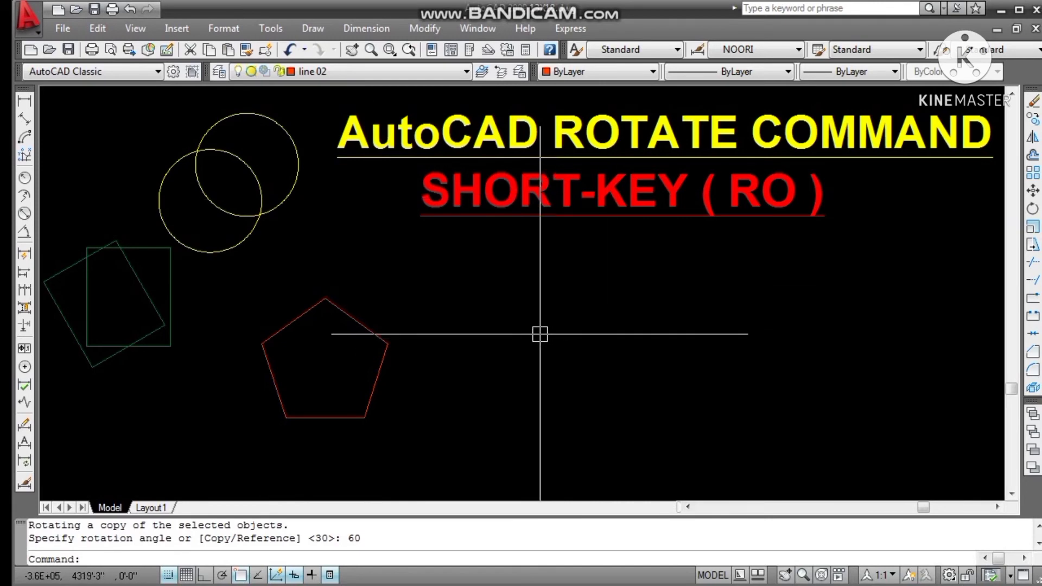
# Try to rotate the red pentagon about its right vertex with the Reference option, using a 90-degree reference angle and the default new angle
pyautogui.write('R')
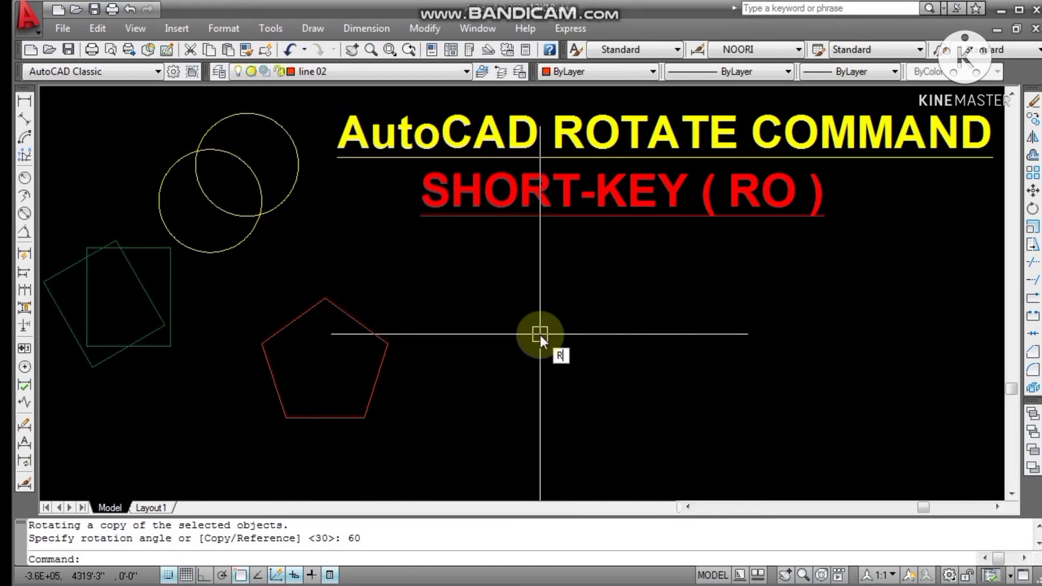
pyautogui.write('O')
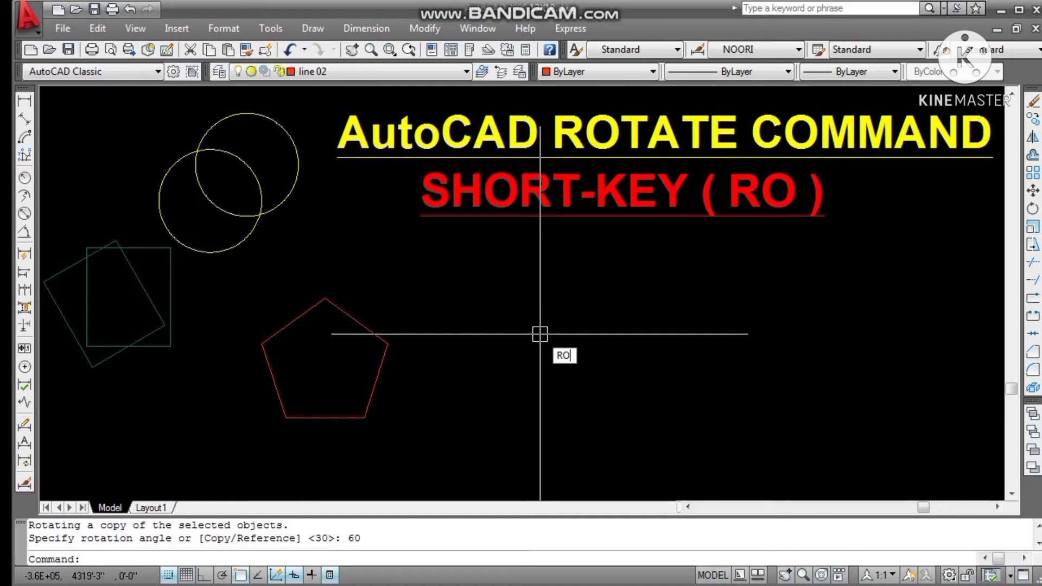
pyautogui.press('Return')
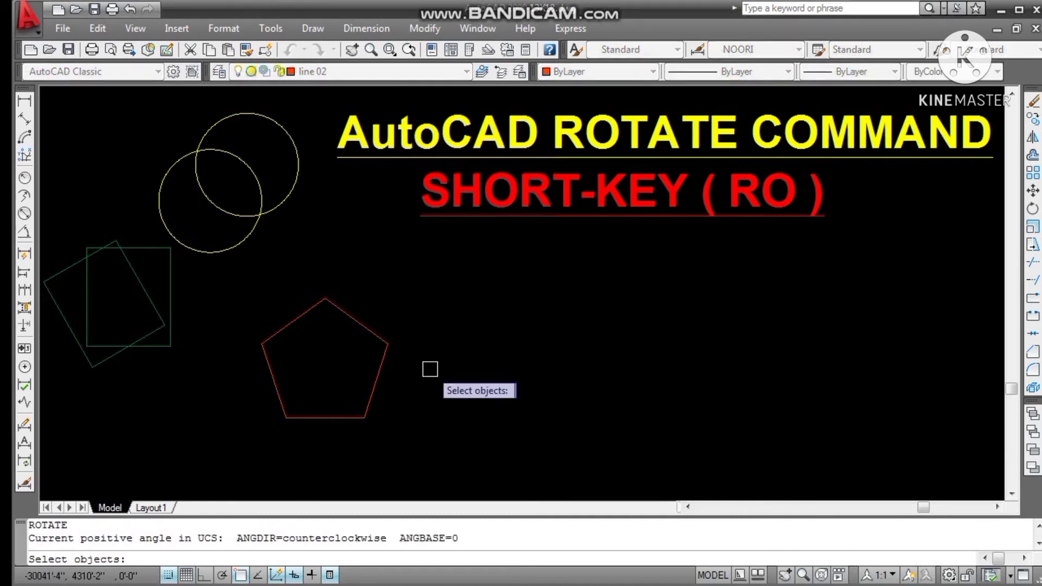
pyautogui.click(379, 373)
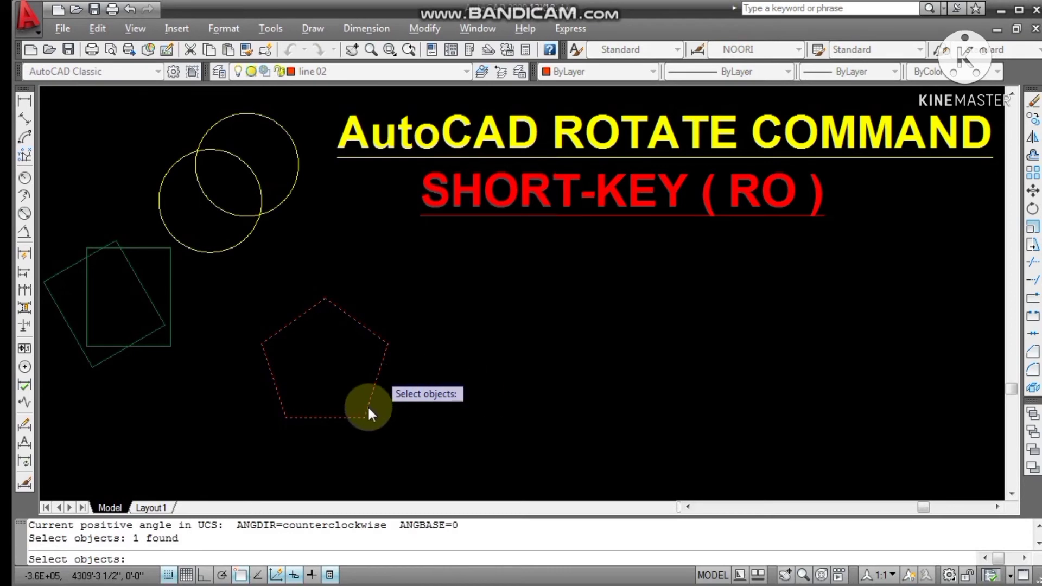
pyautogui.click(397, 377)
pyautogui.click(374, 352)
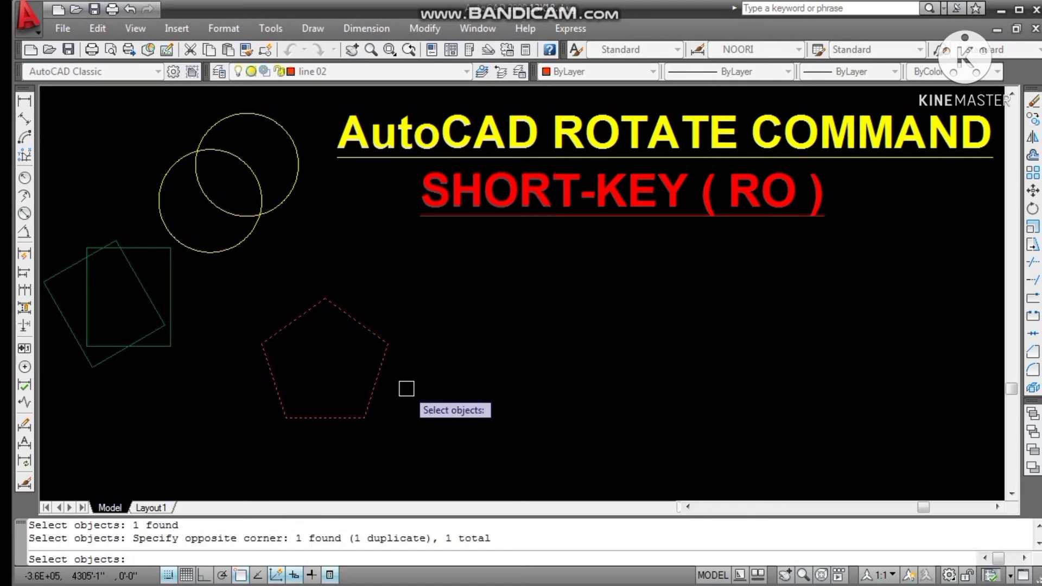
pyautogui.press('Return')
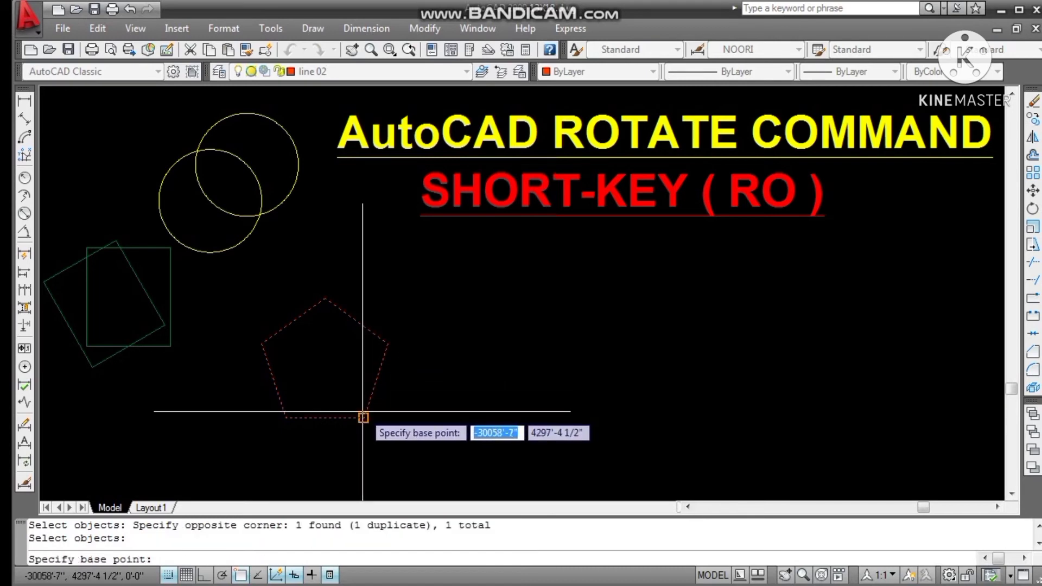
pyautogui.click(387, 343)
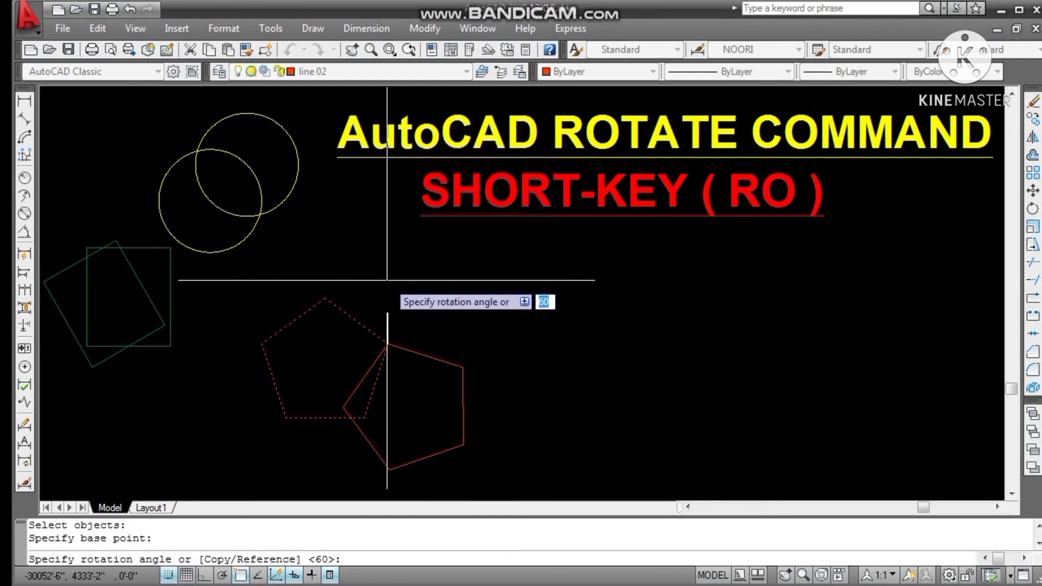
pyautogui.write('R')
pyautogui.press('Return')
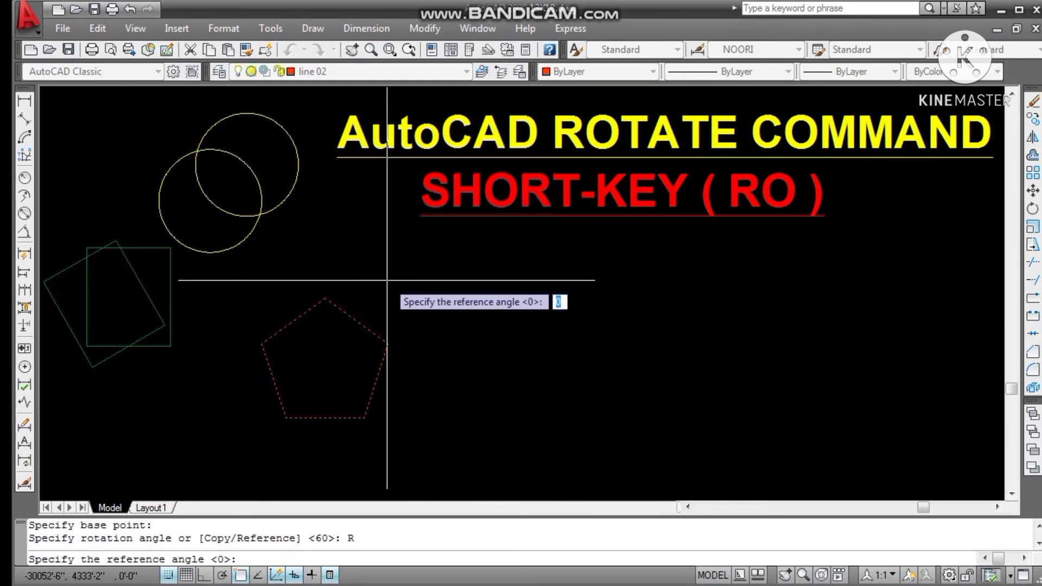
pyautogui.write('90')
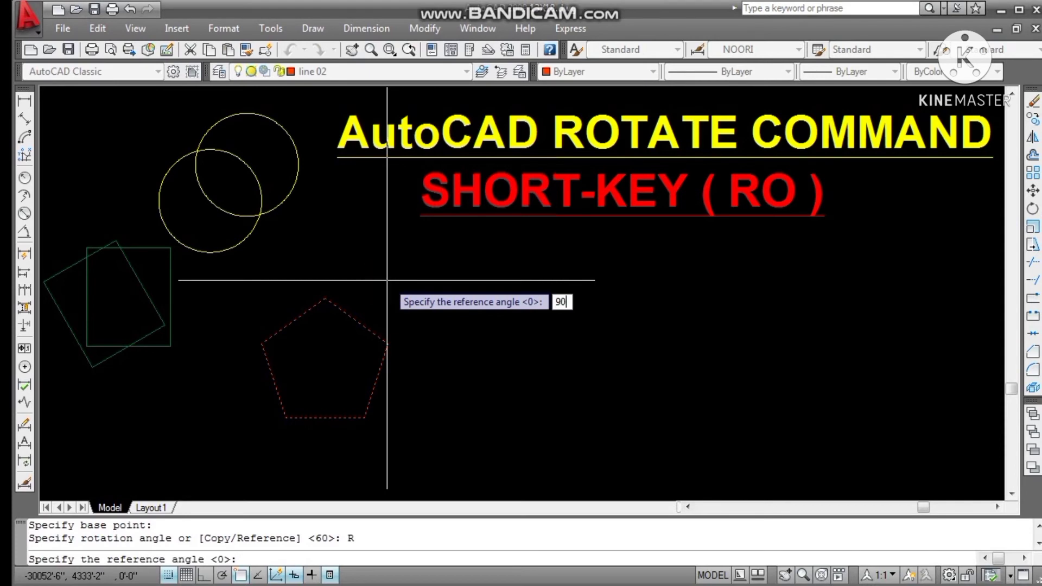
pyautogui.press('Return')
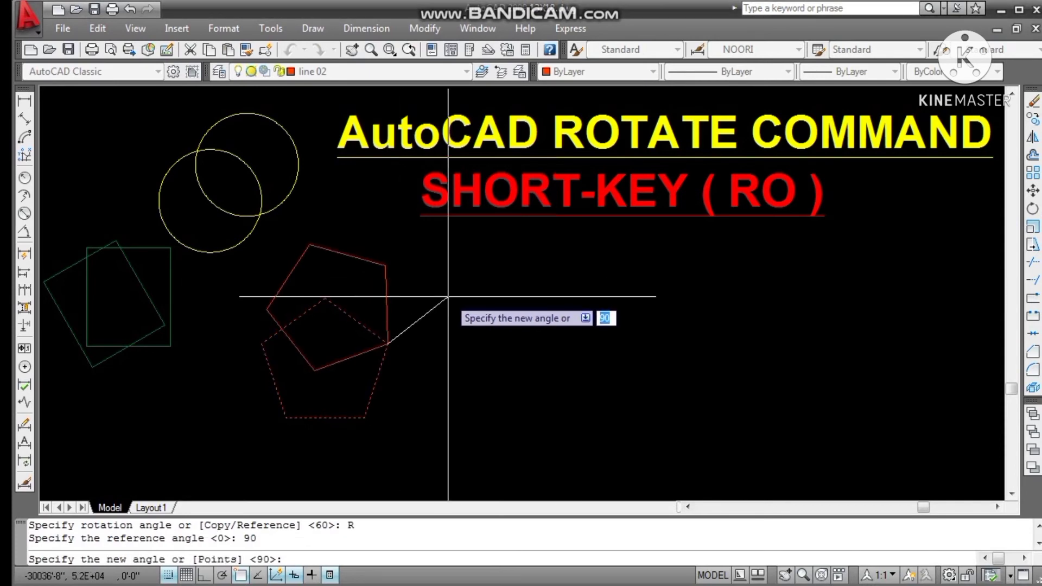
pyautogui.press('Return')
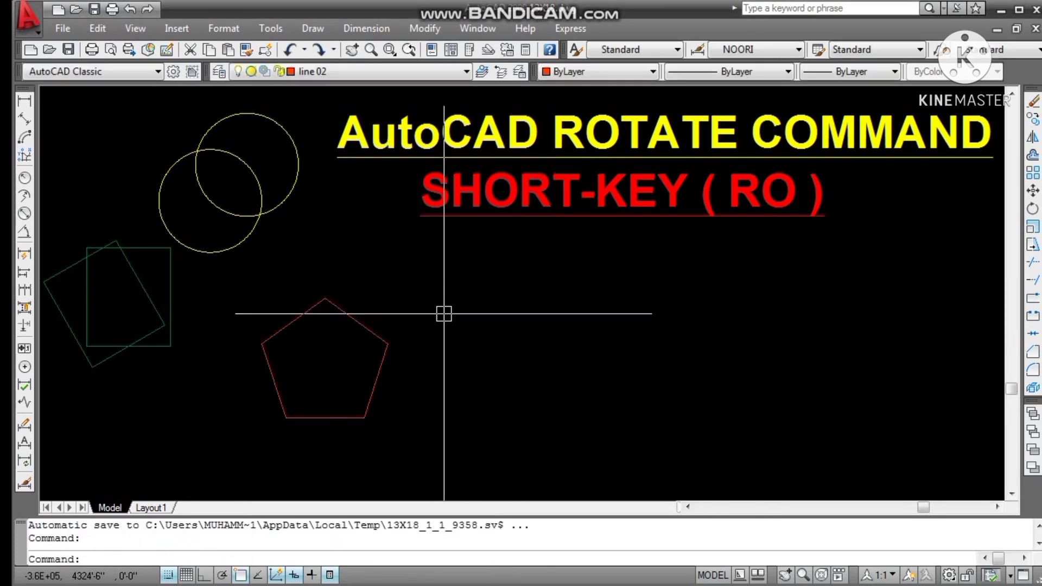
pyautogui.click(372, 333)
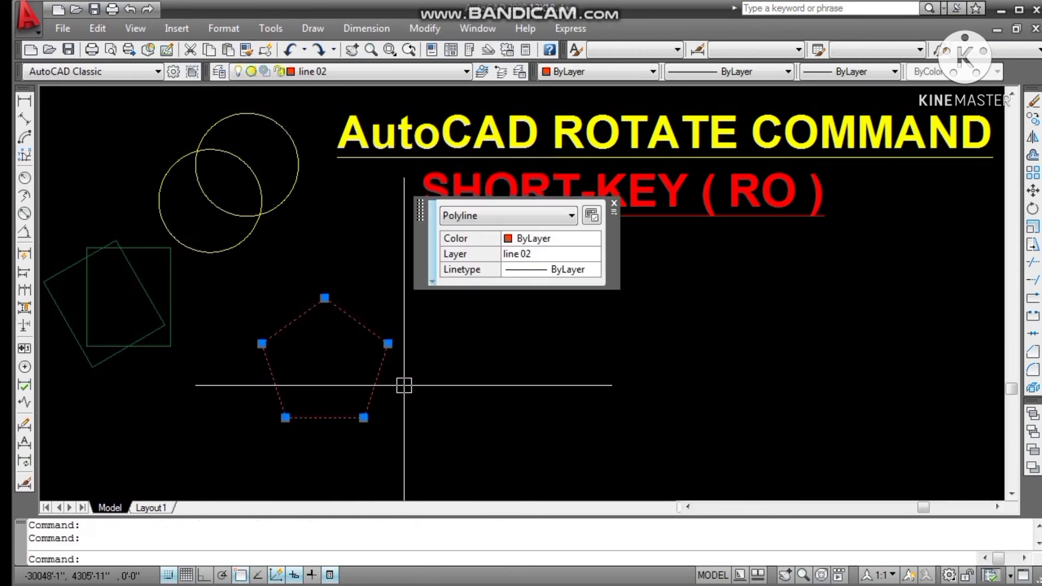
pyautogui.press('Escape')
pyautogui.press('Escape')
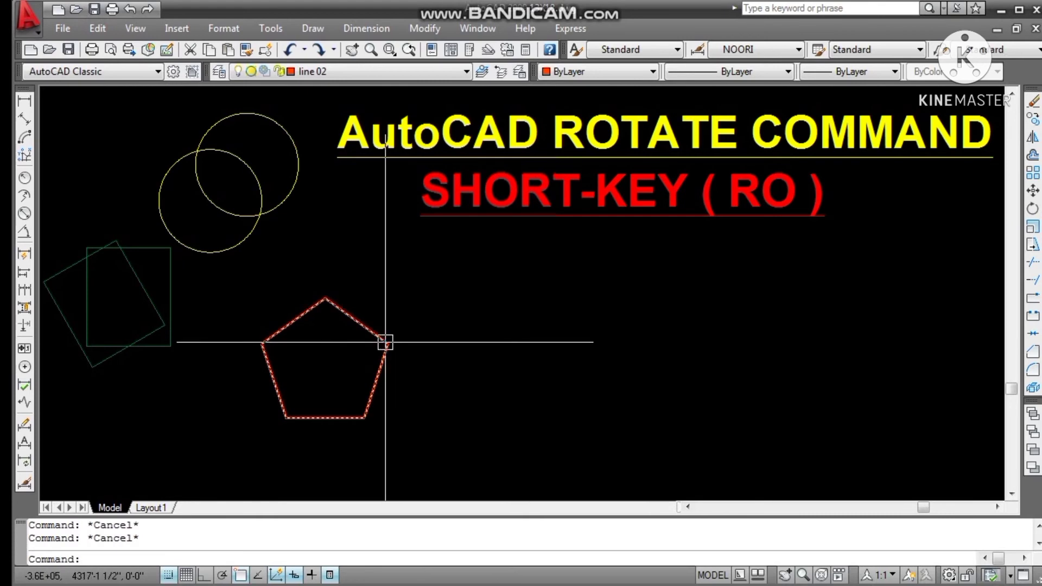
# Rotate the red pentagon freehand by about 134 degrees around its lower-left vertex
pyautogui.click(432, 294)
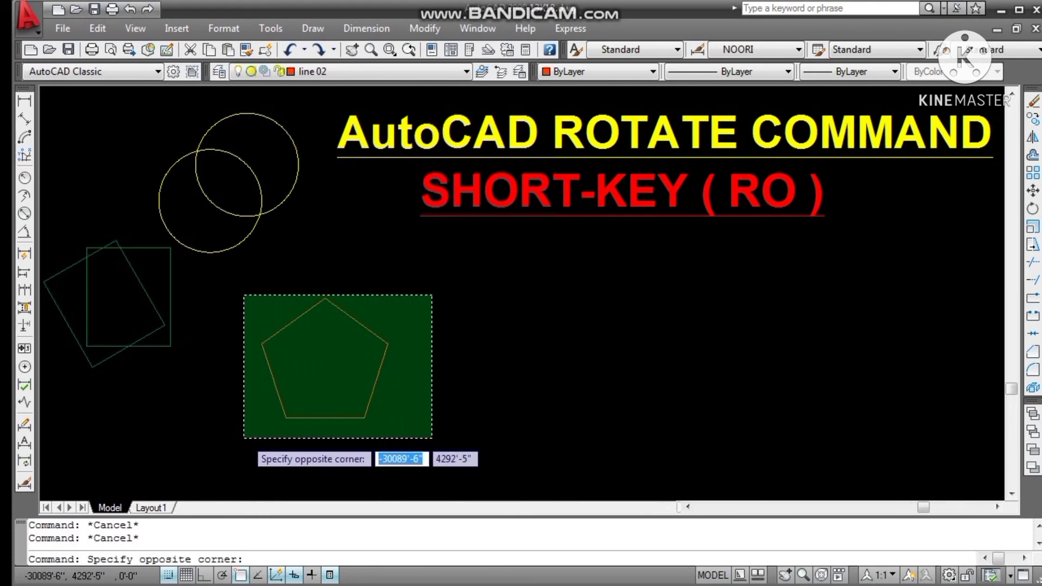
pyautogui.click(240, 442)
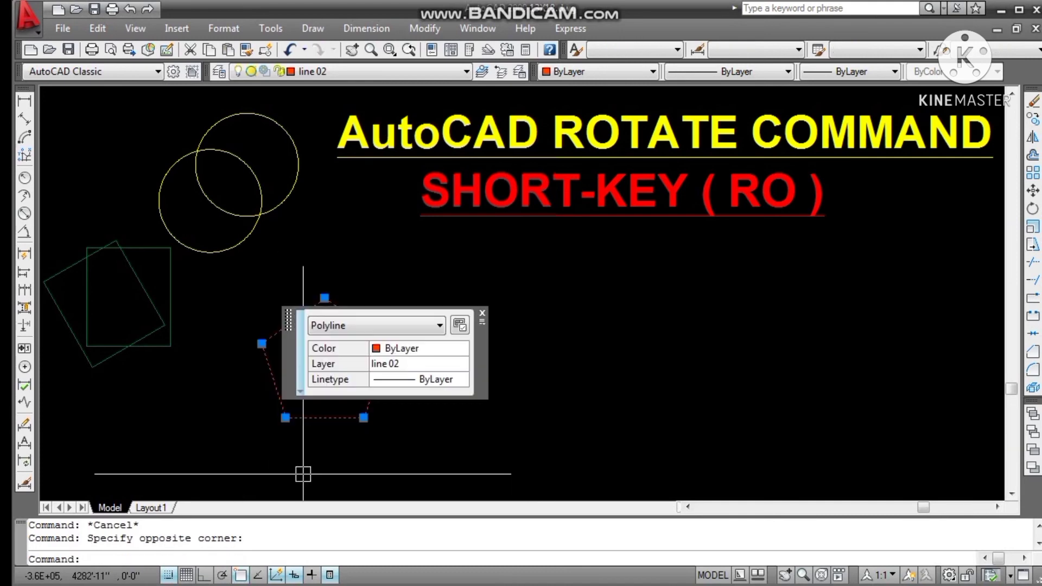
pyautogui.write('ro')
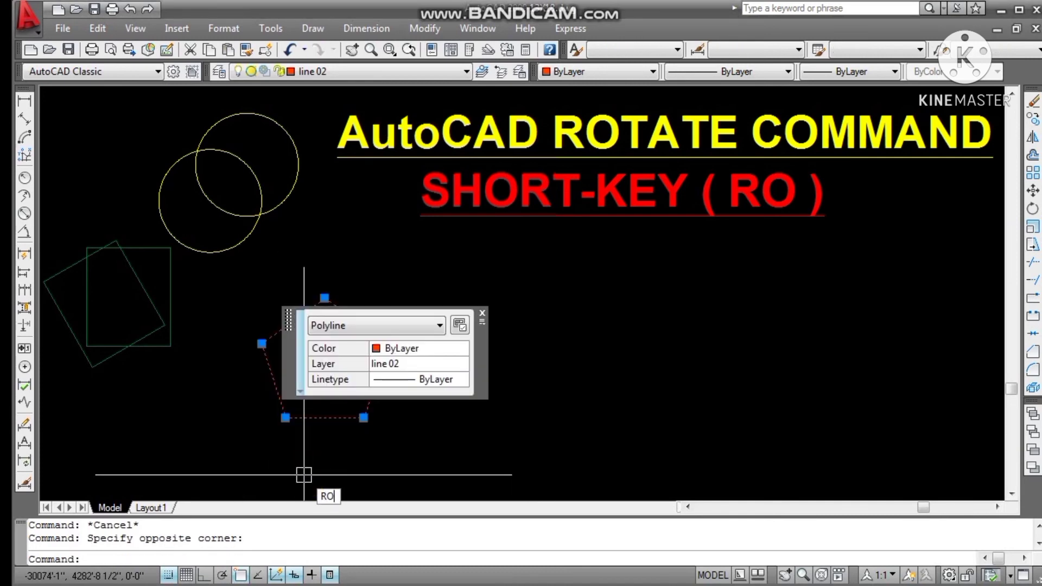
pyautogui.press('Return')
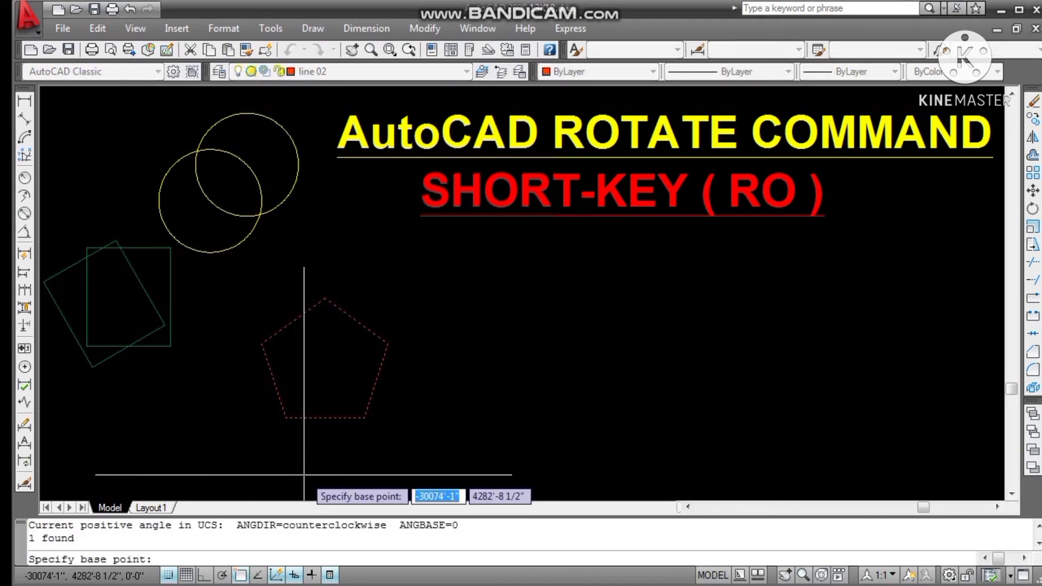
pyautogui.click(286, 418)
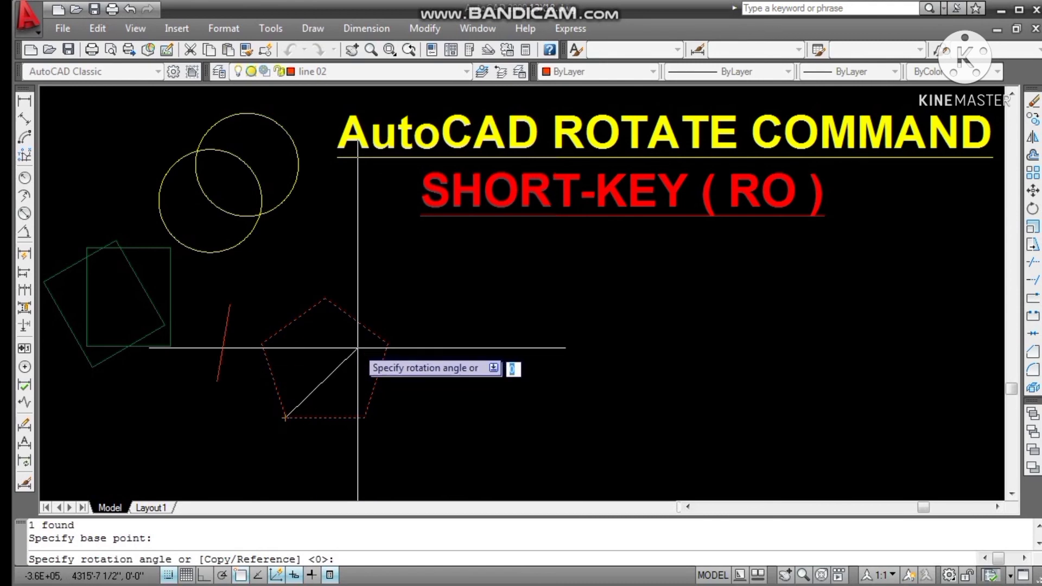
pyautogui.click(236, 369)
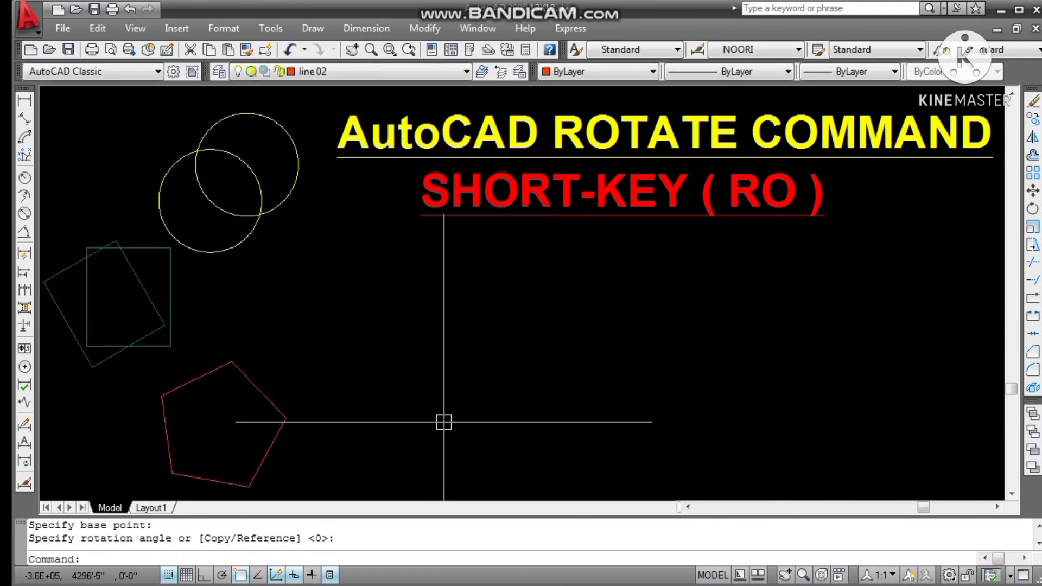
pyautogui.click(236, 248)
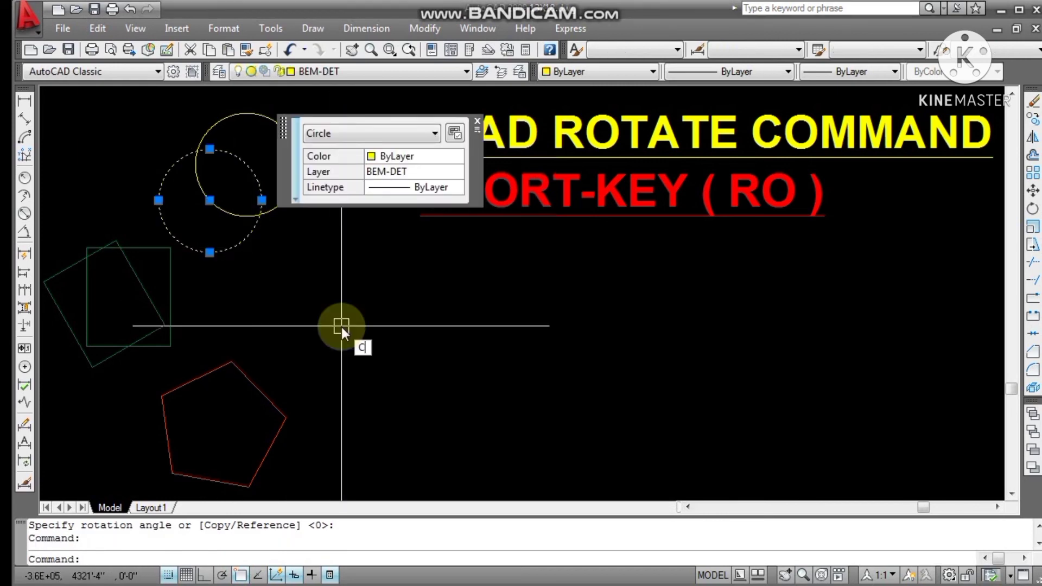
pyautogui.press('Escape')
pyautogui.press('Escape')
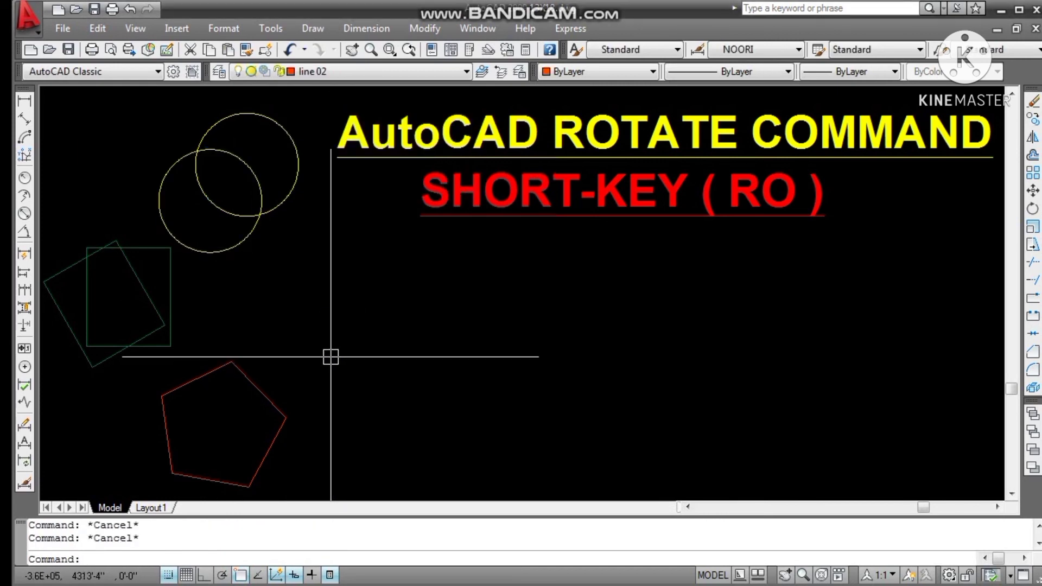
pyautogui.click(249, 383)
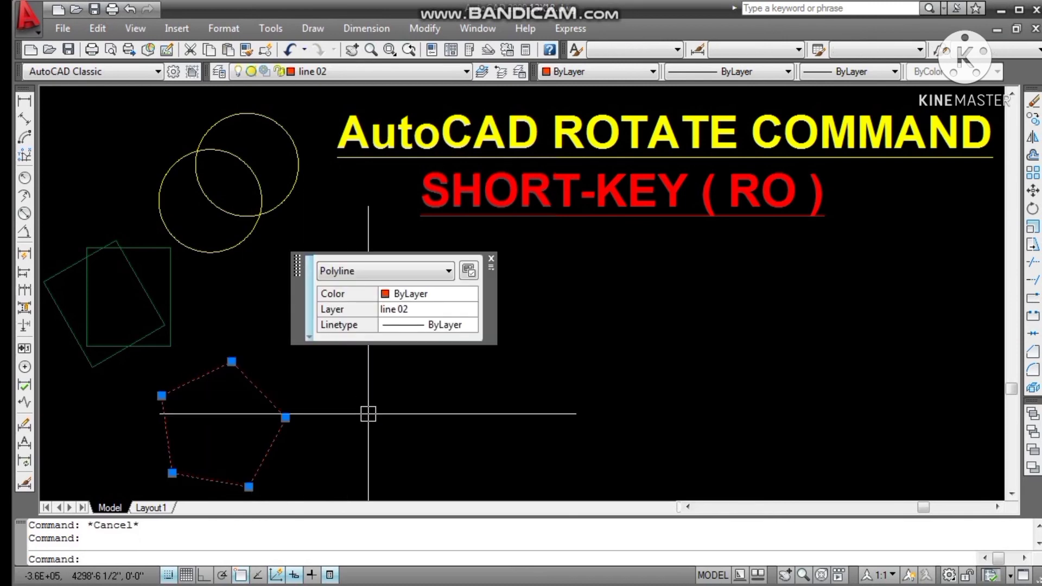
pyautogui.press('Escape')
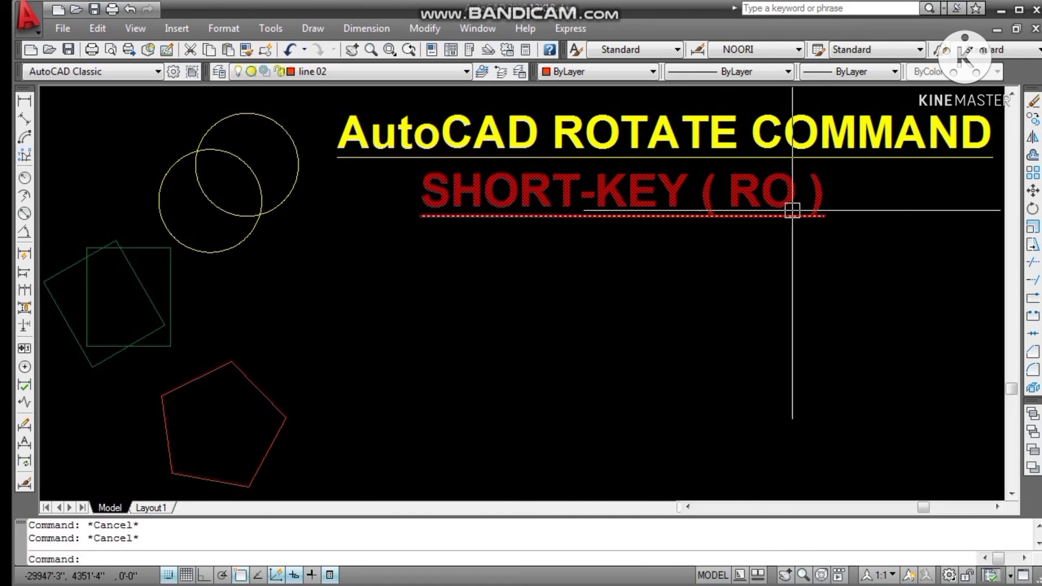
# Rotate a copy of the red pentagon by 65 degrees about a point on its upper-right edge
pyautogui.click(424, 28)
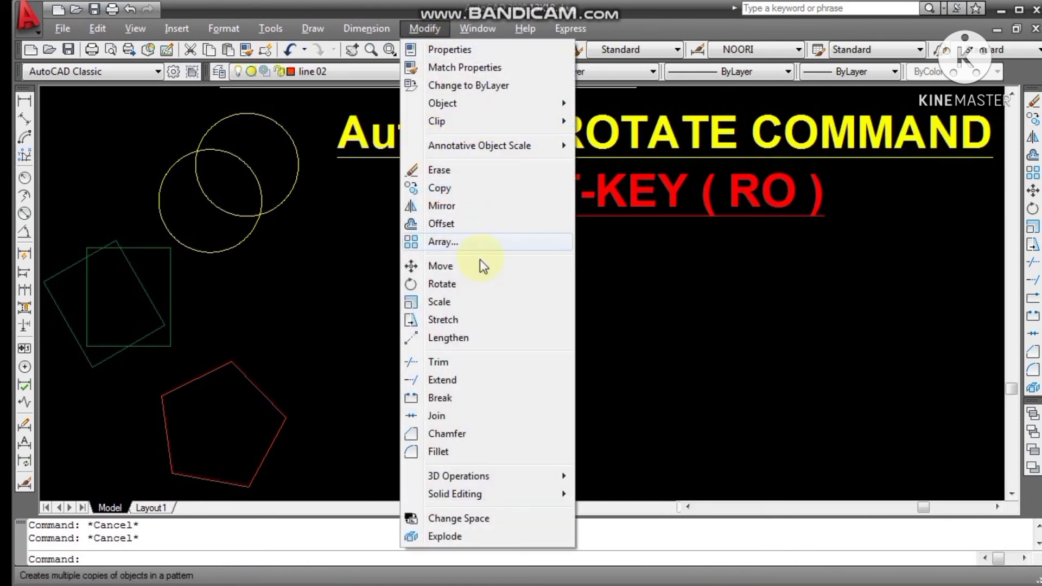
pyautogui.click(449, 284)
pyautogui.click(271, 396)
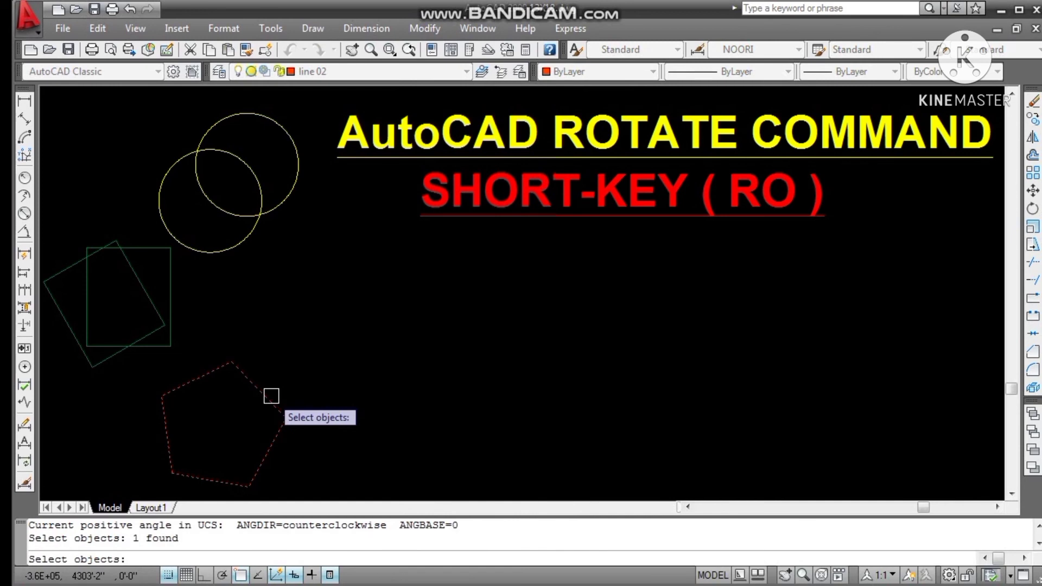
pyautogui.press('Return')
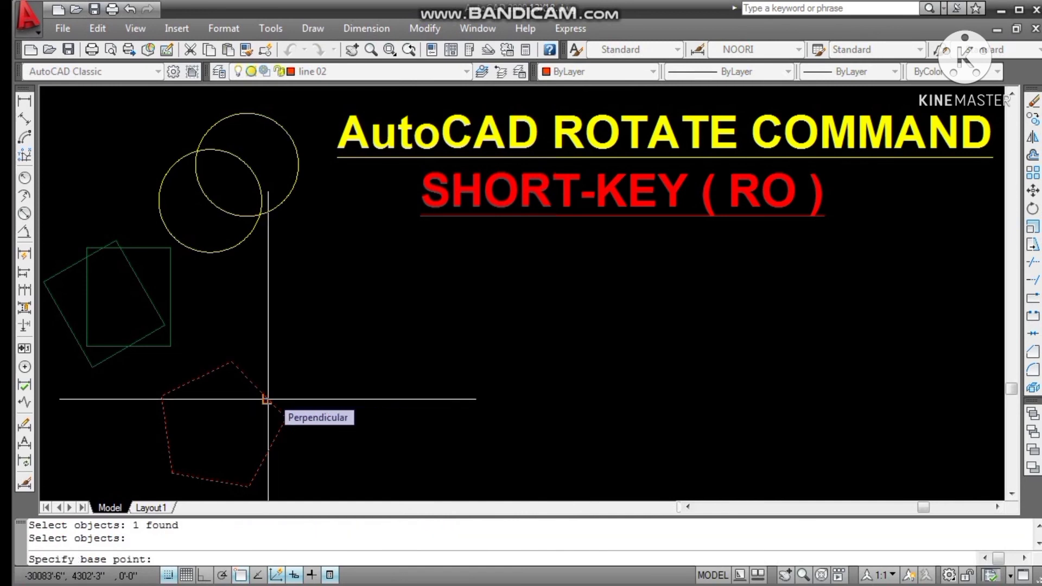
pyautogui.click(267, 399)
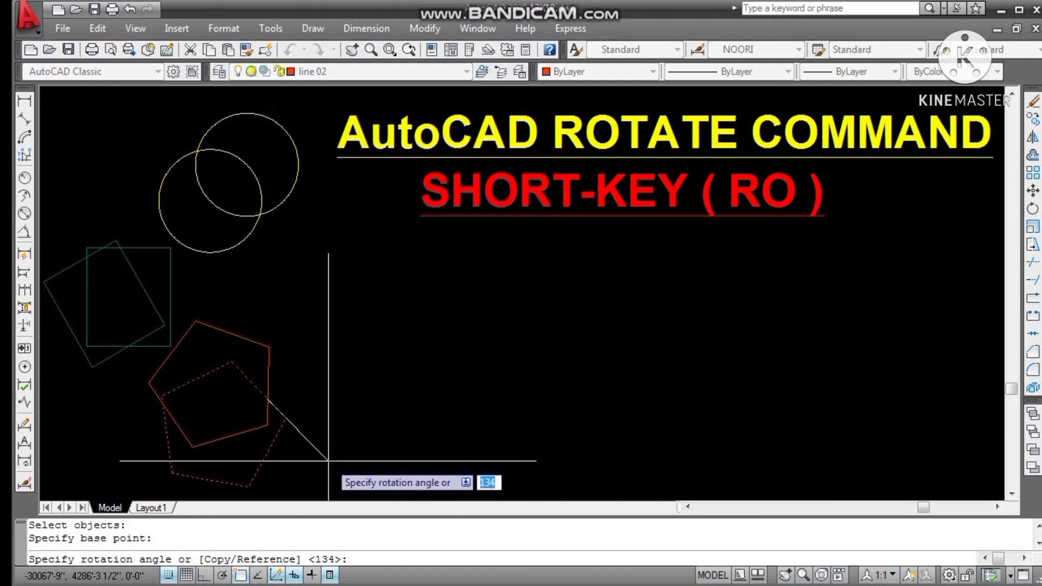
pyautogui.write('C')
pyautogui.press('Return')
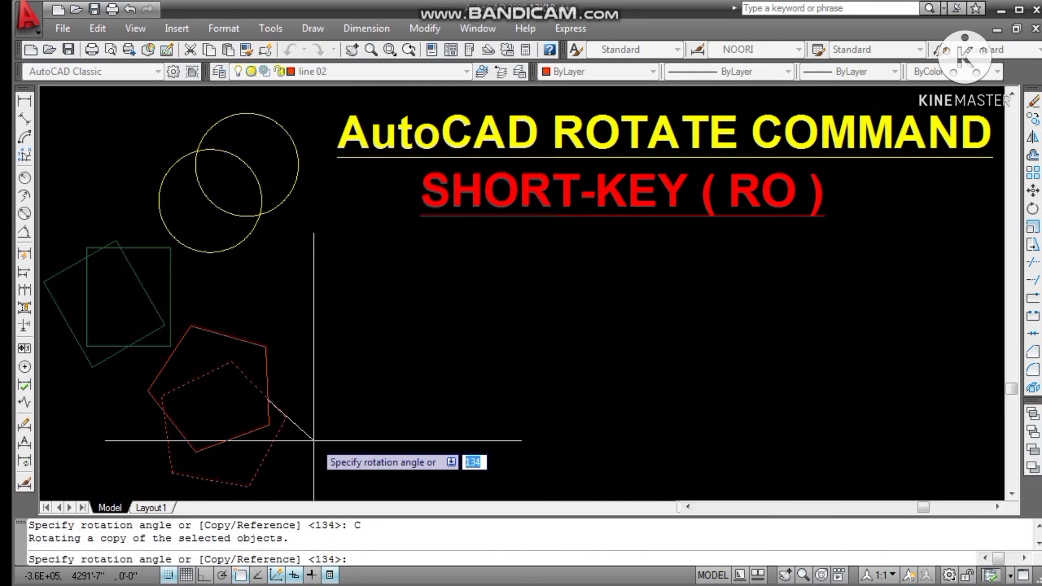
pyautogui.write('65')
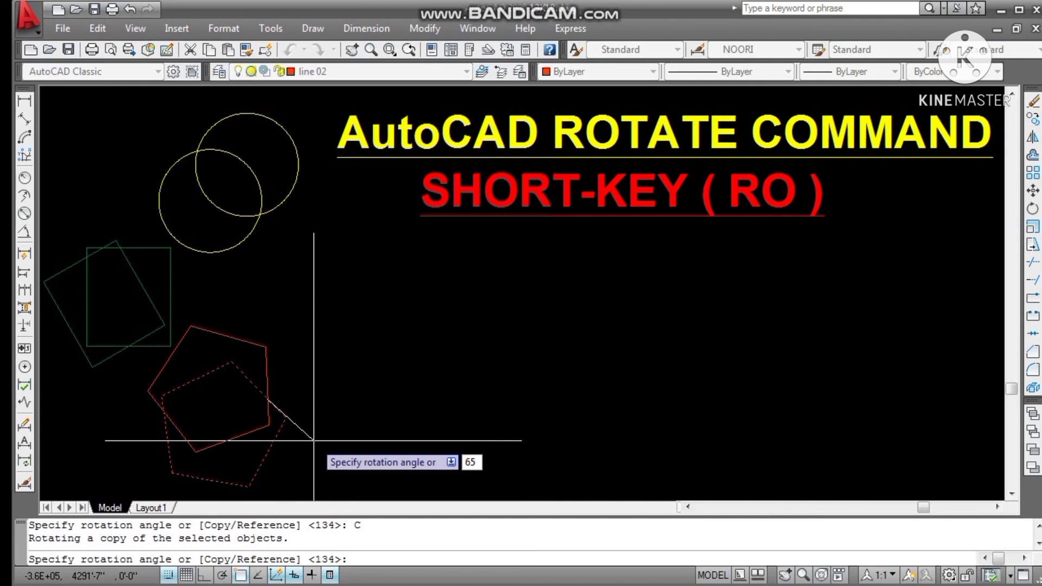
pyautogui.press('Return')
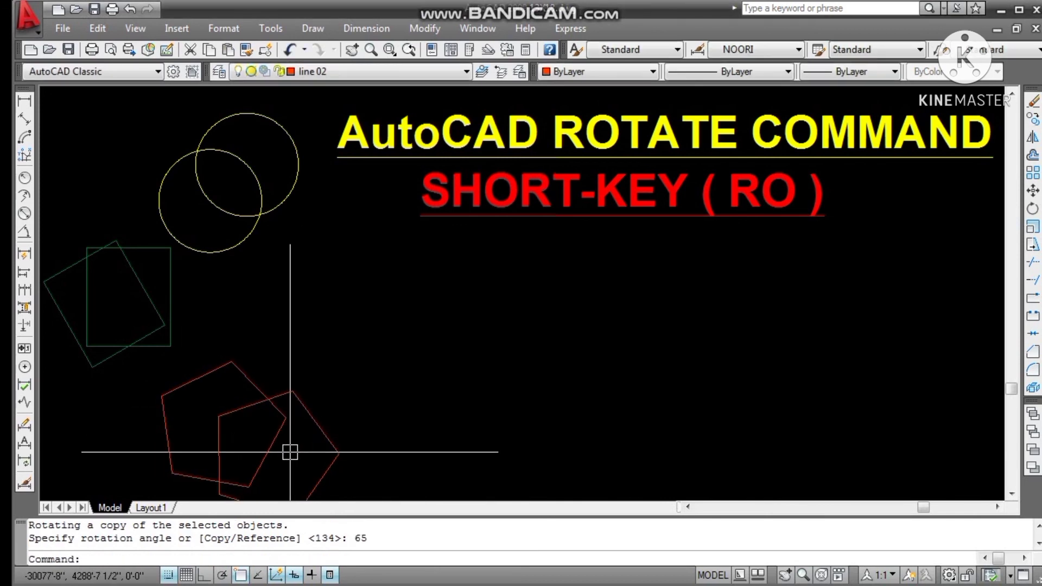